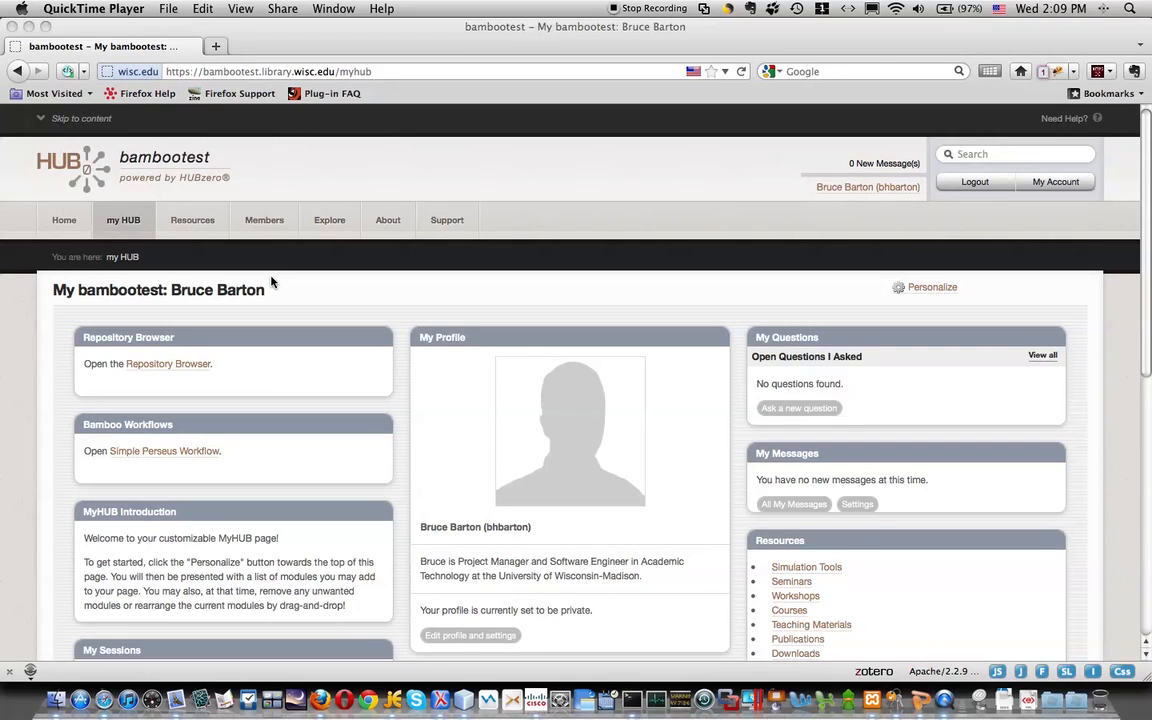
Open the Repository Browser from the myHUB page and expand the userspace folder in the Local Object Store.
left_click(368, 323)
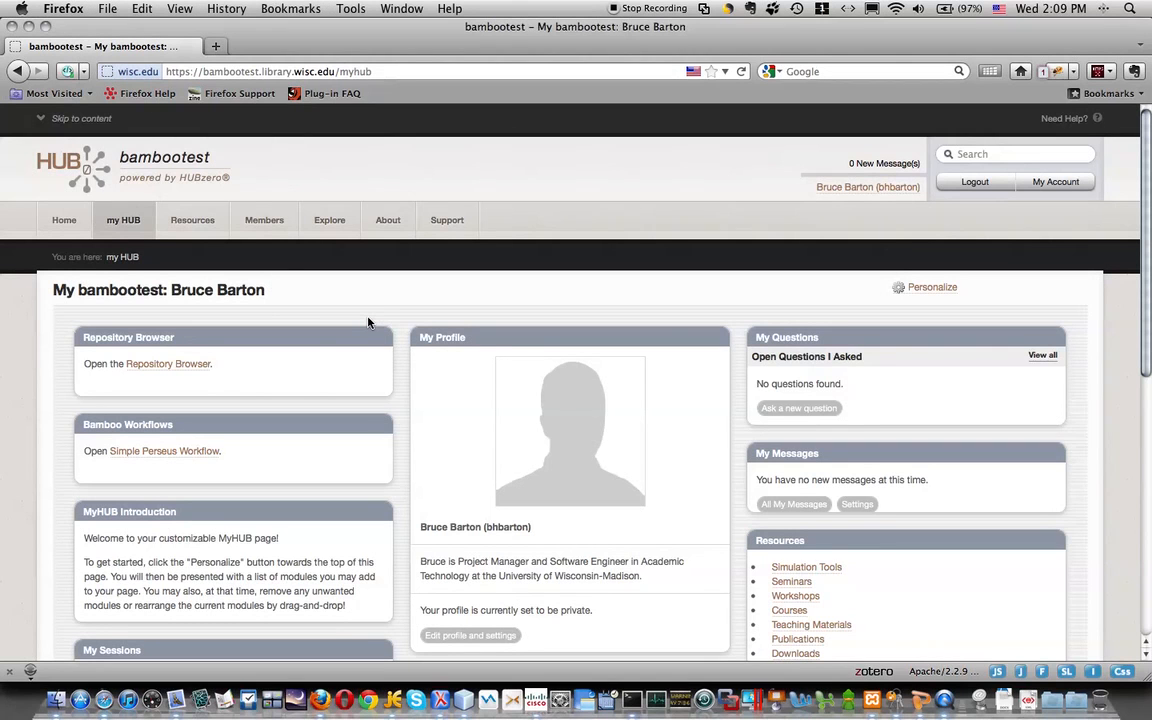
left_click(174, 371)
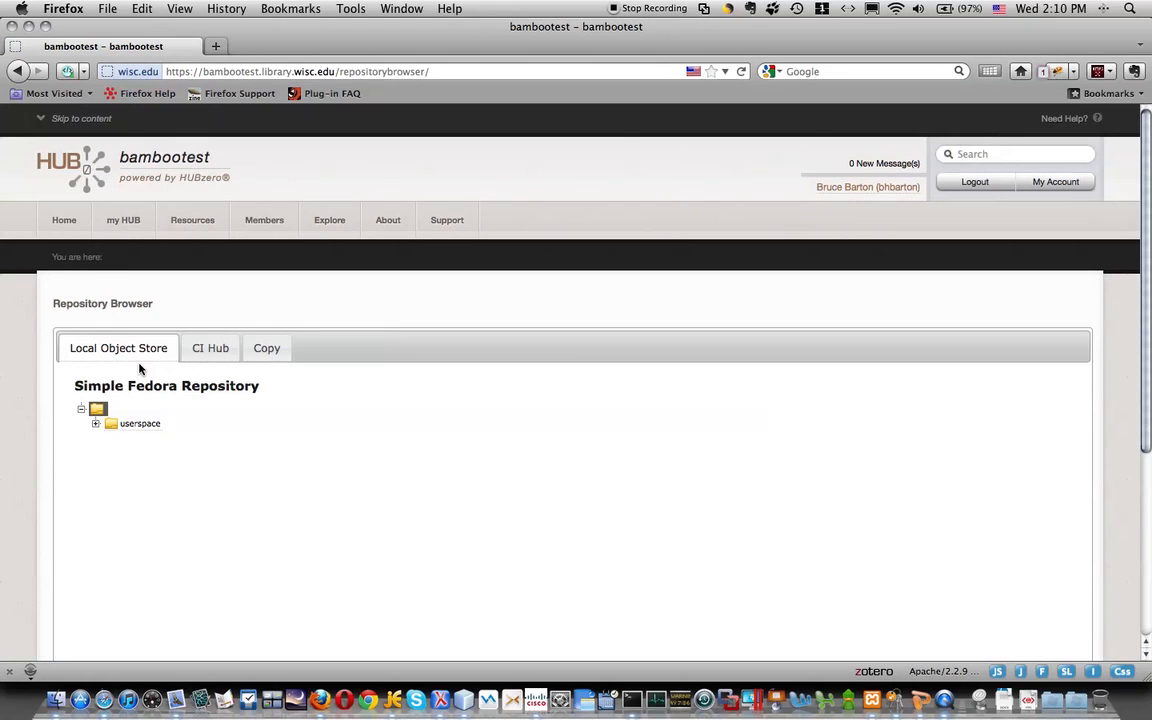
left_click(136, 332)
left_click(95, 425)
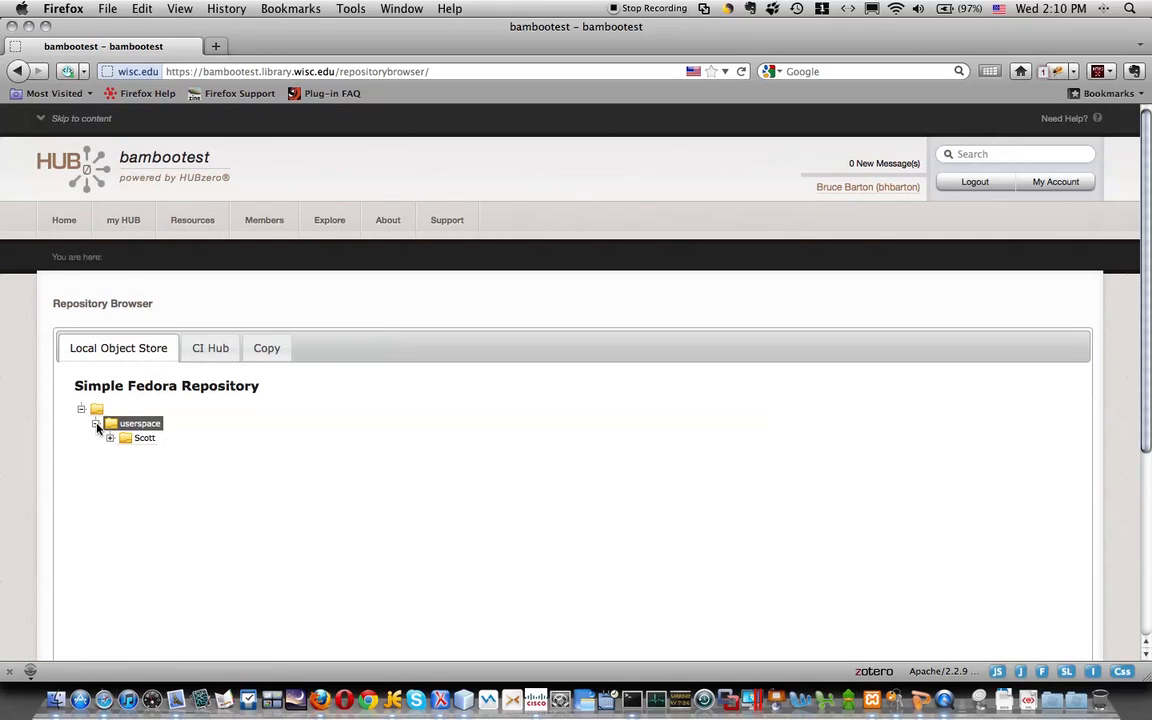
Create a subfolder under userspace, named with the account holder's first name.
right_click(111, 427)
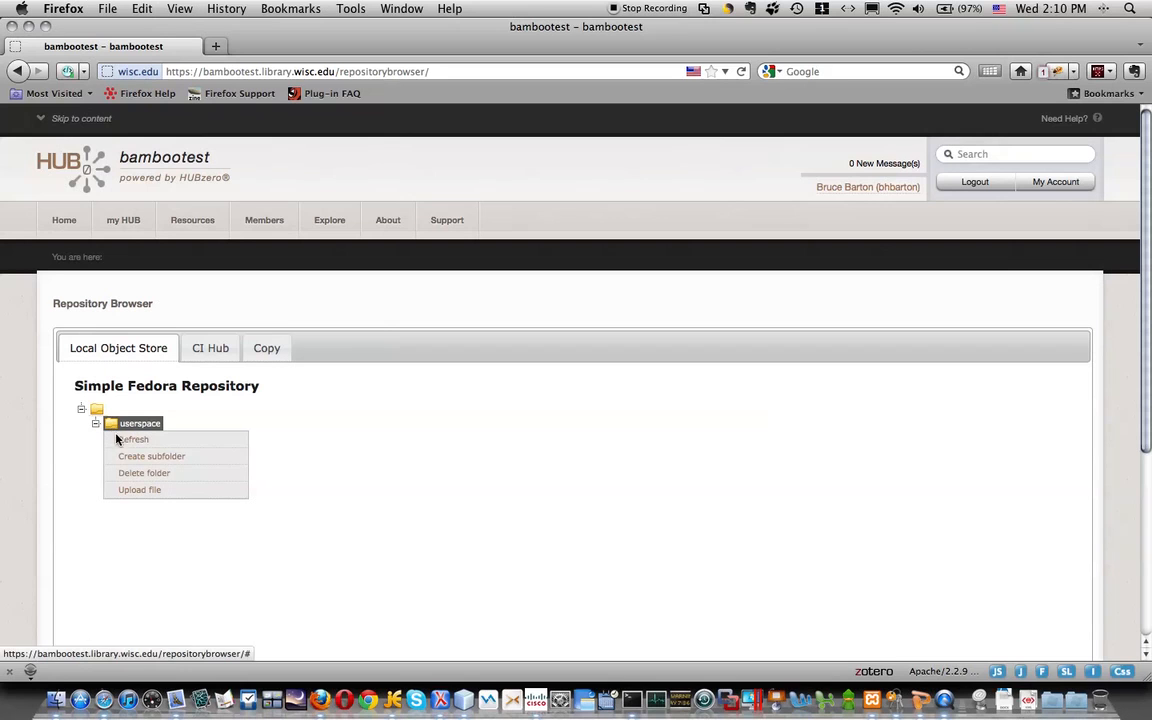
left_click(125, 457)
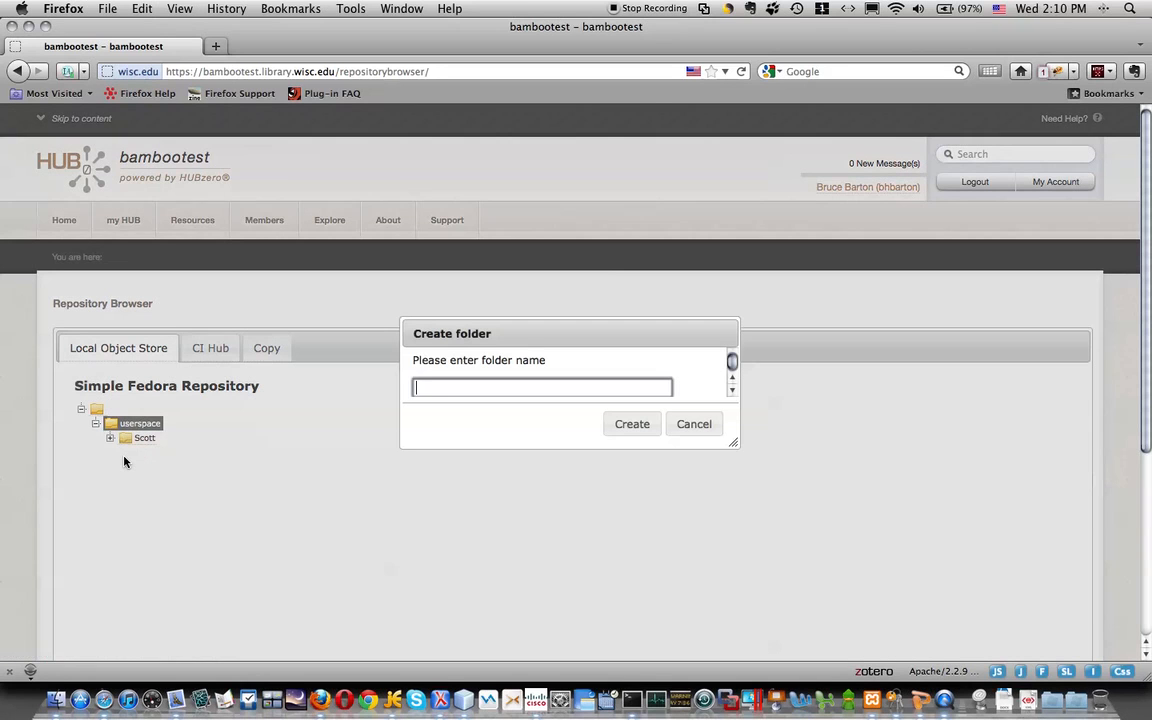
type("Bruce")
left_click(625, 425)
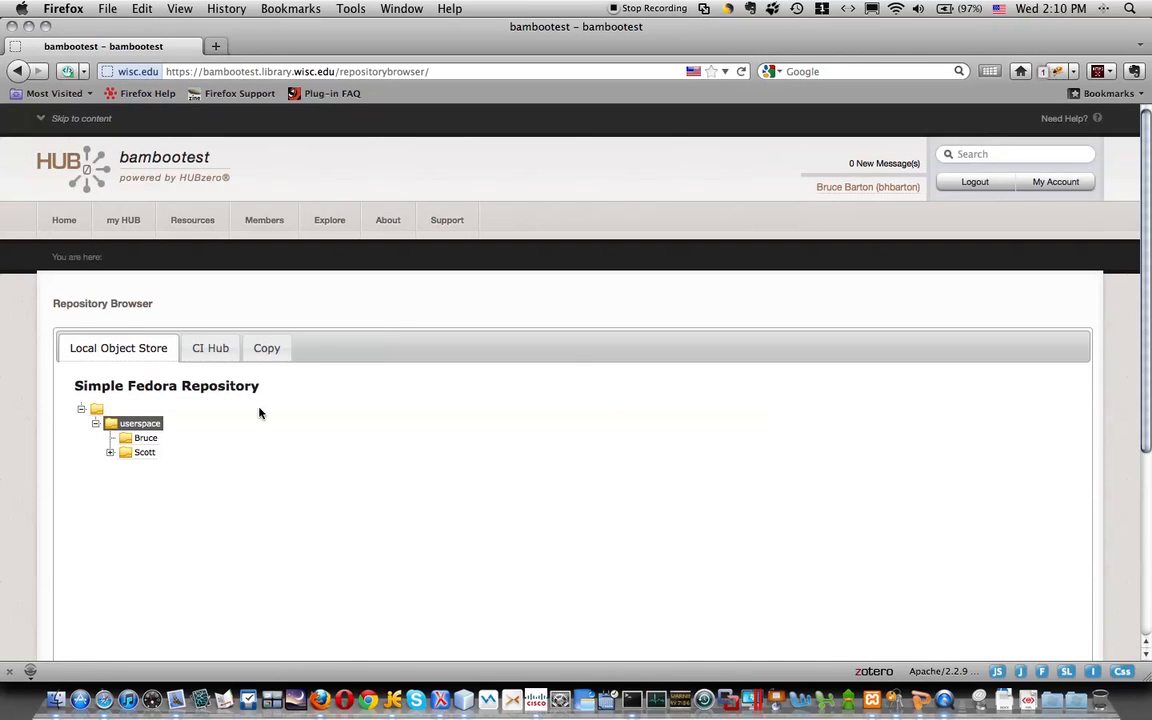
In the CI Hub repository, expand req, the account holder's folder and the House of Commons, Tuesday, 11th December, 1787 document.
left_click(219, 350)
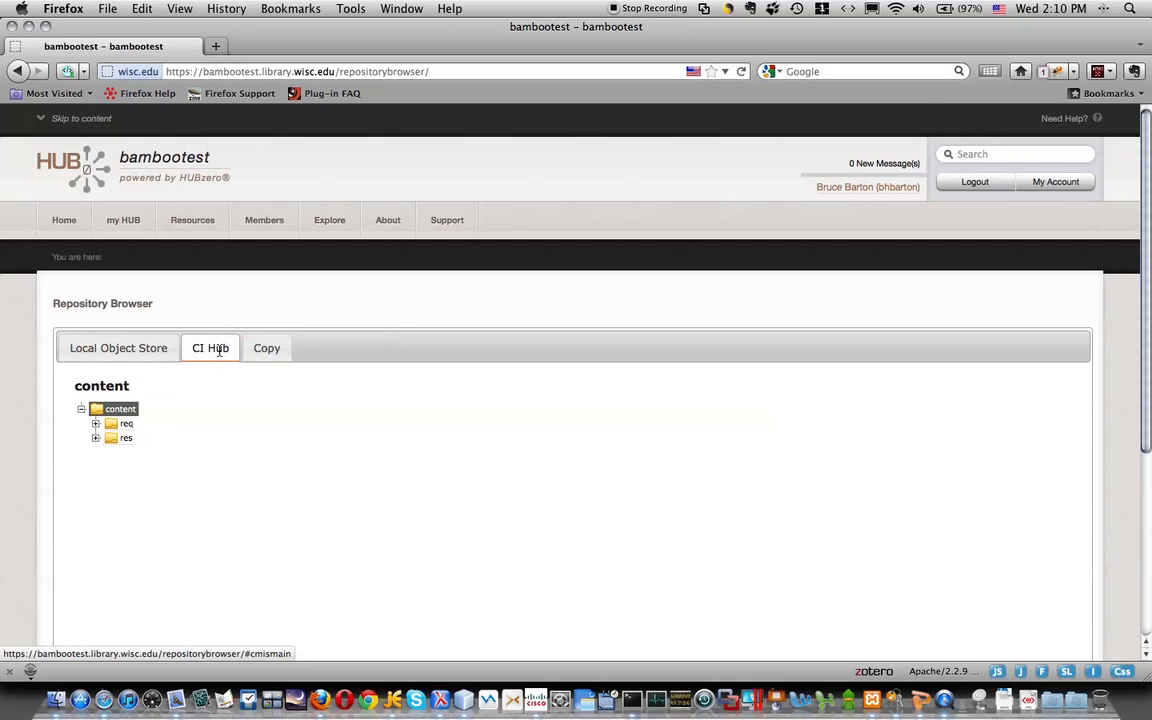
left_click(96, 424)
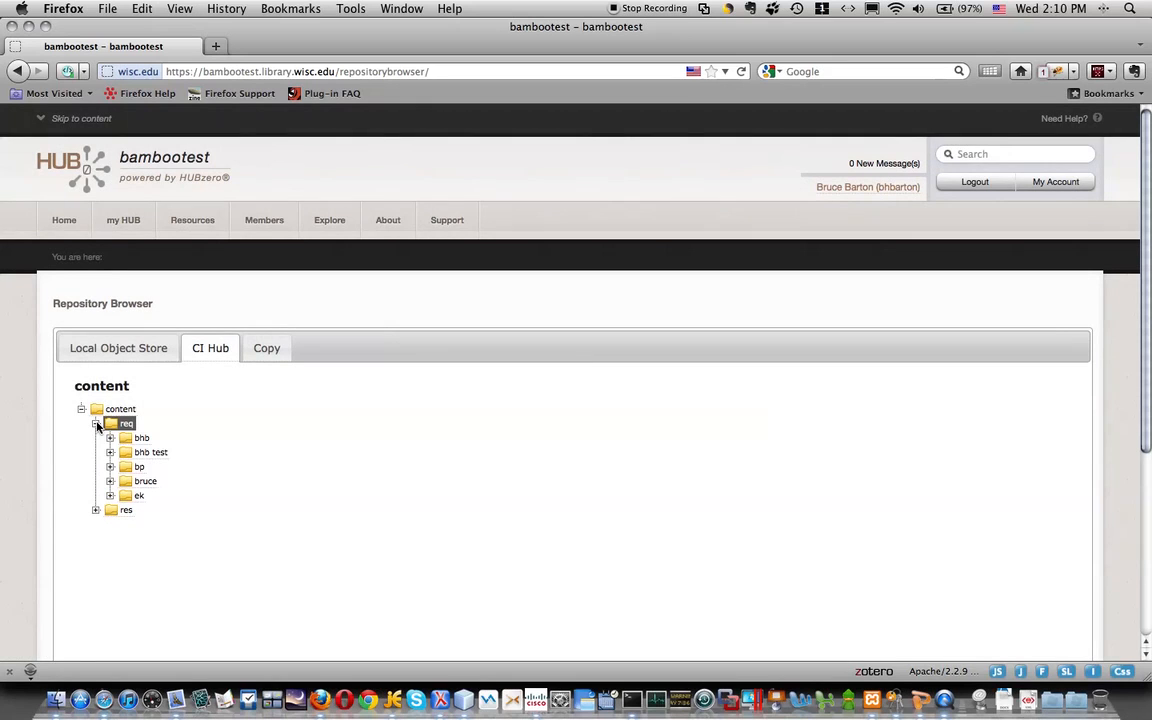
left_click(110, 481)
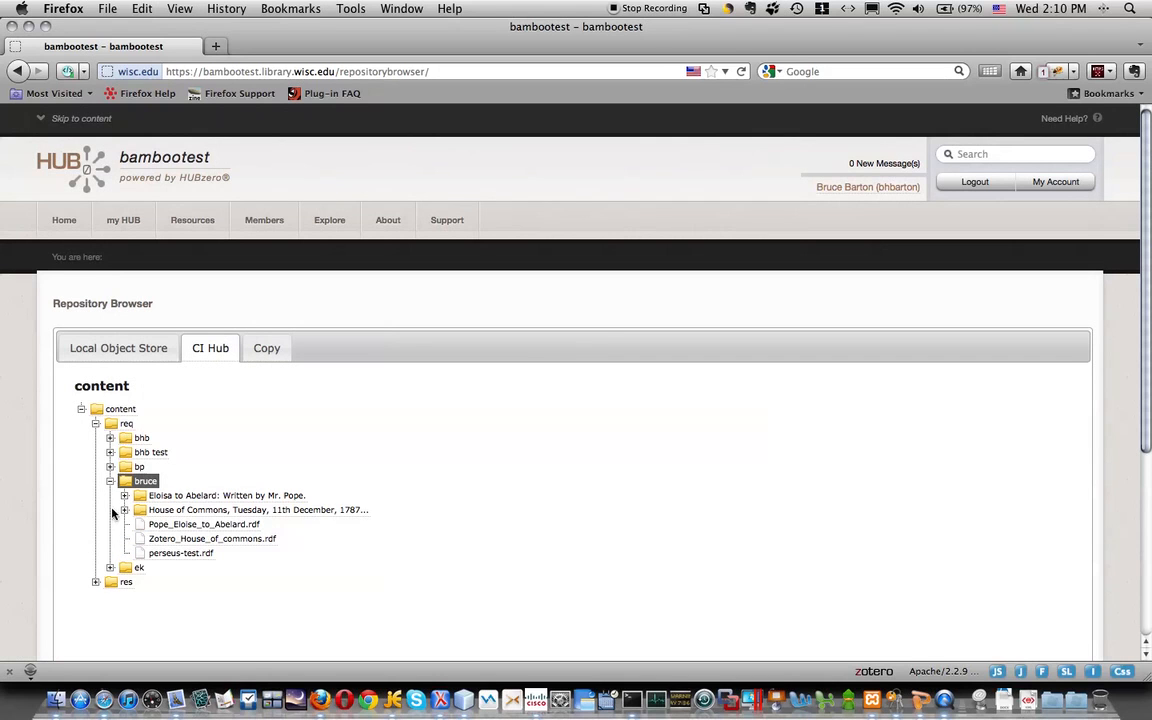
left_click(128, 511)
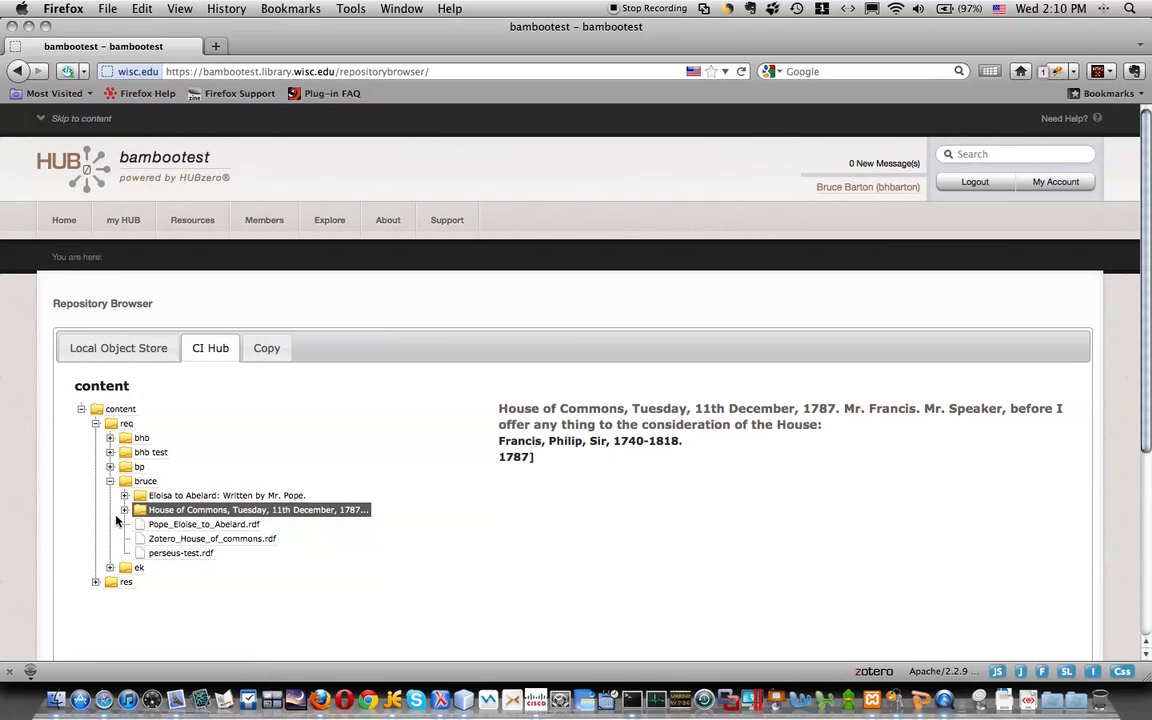
left_click(124, 511)
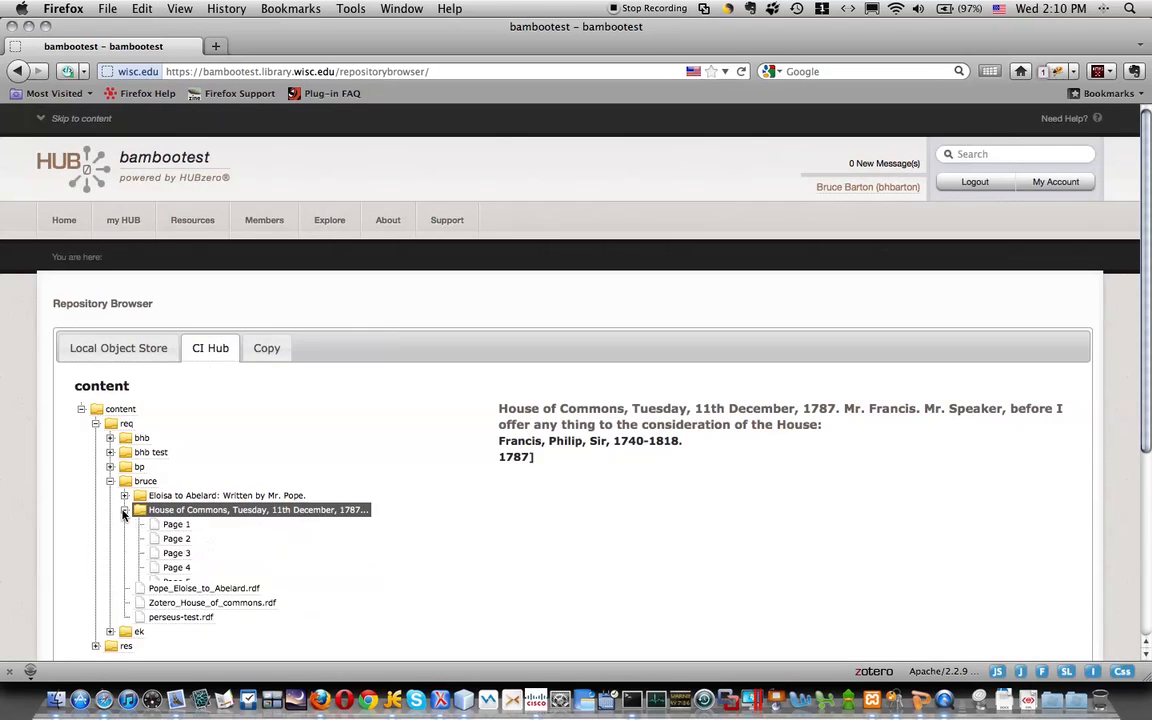
View page 3 of the CI Hub House of Commons document as HTML, Images, Plain Text, Morphadorned and TEI.
left_click(178, 555)
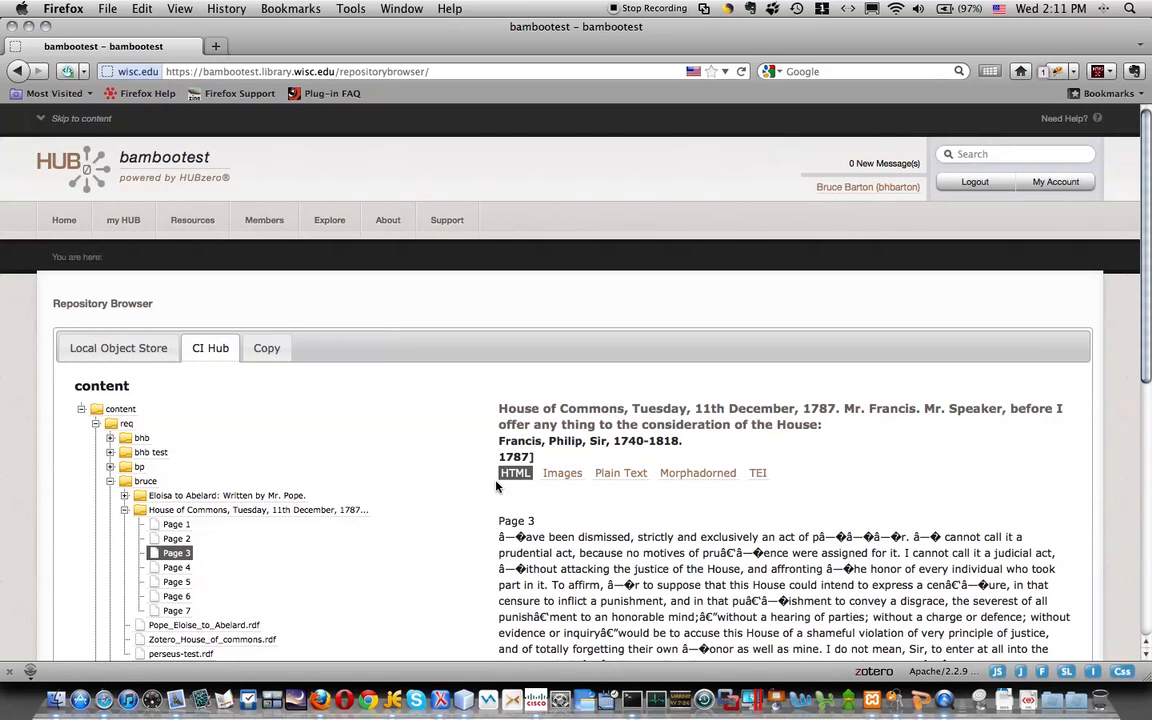
left_click(566, 477)
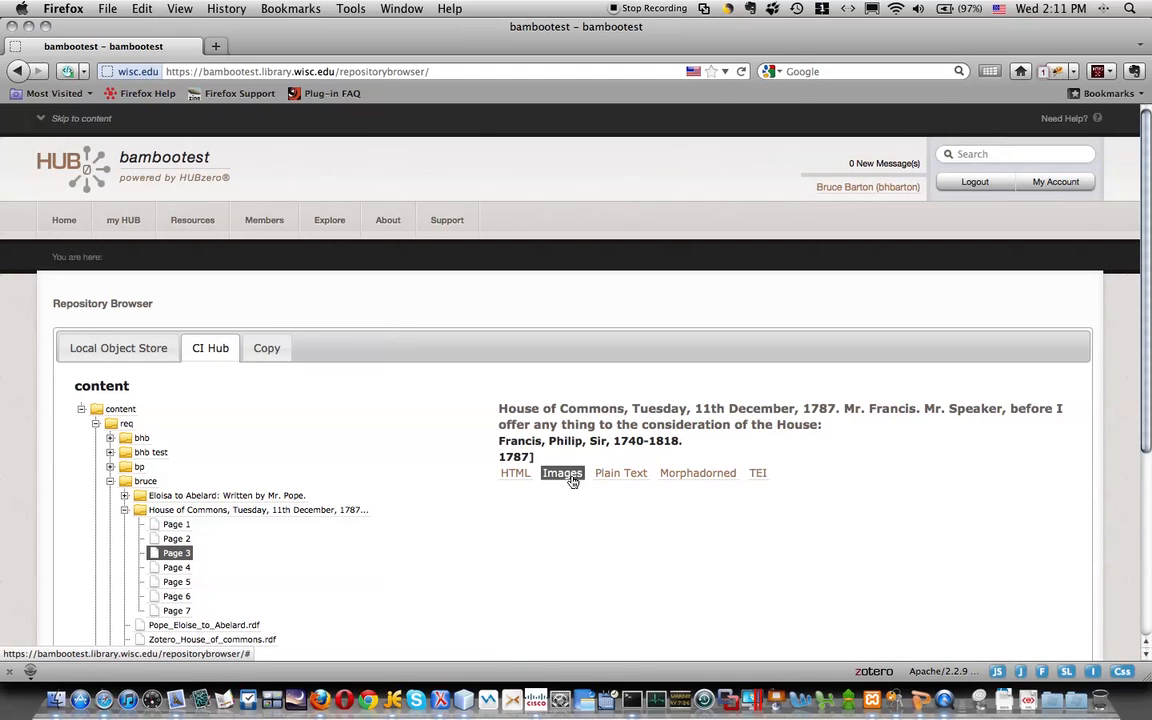
left_click(630, 479)
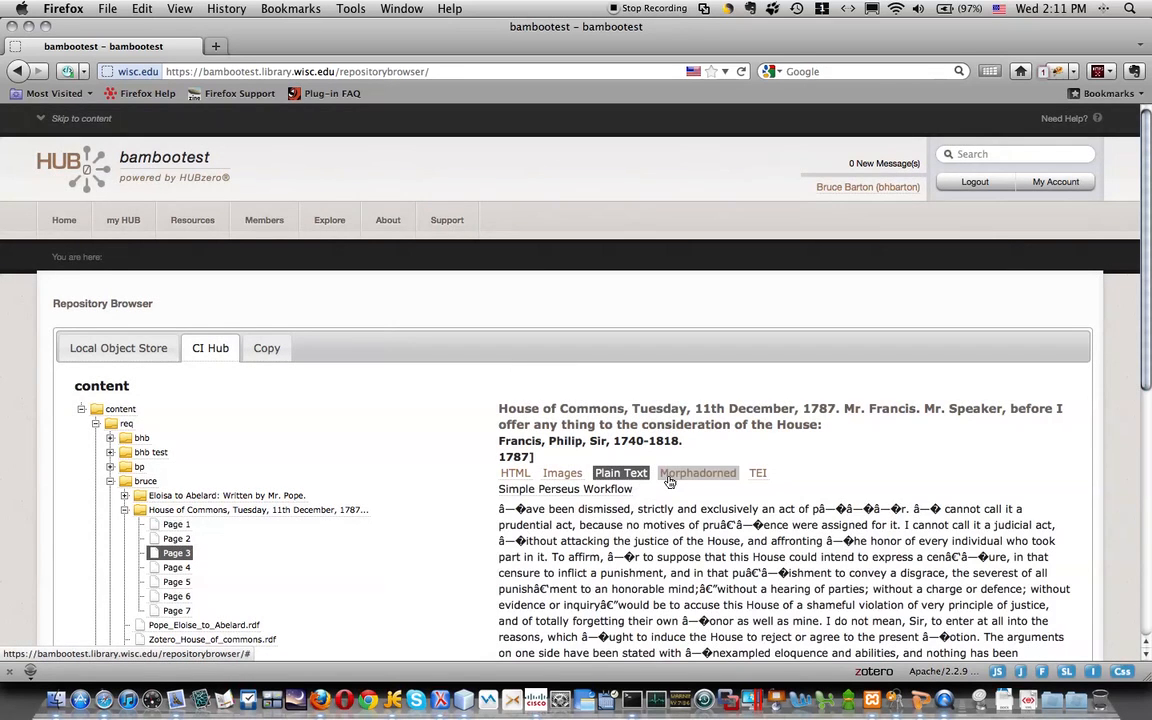
left_click(669, 482)
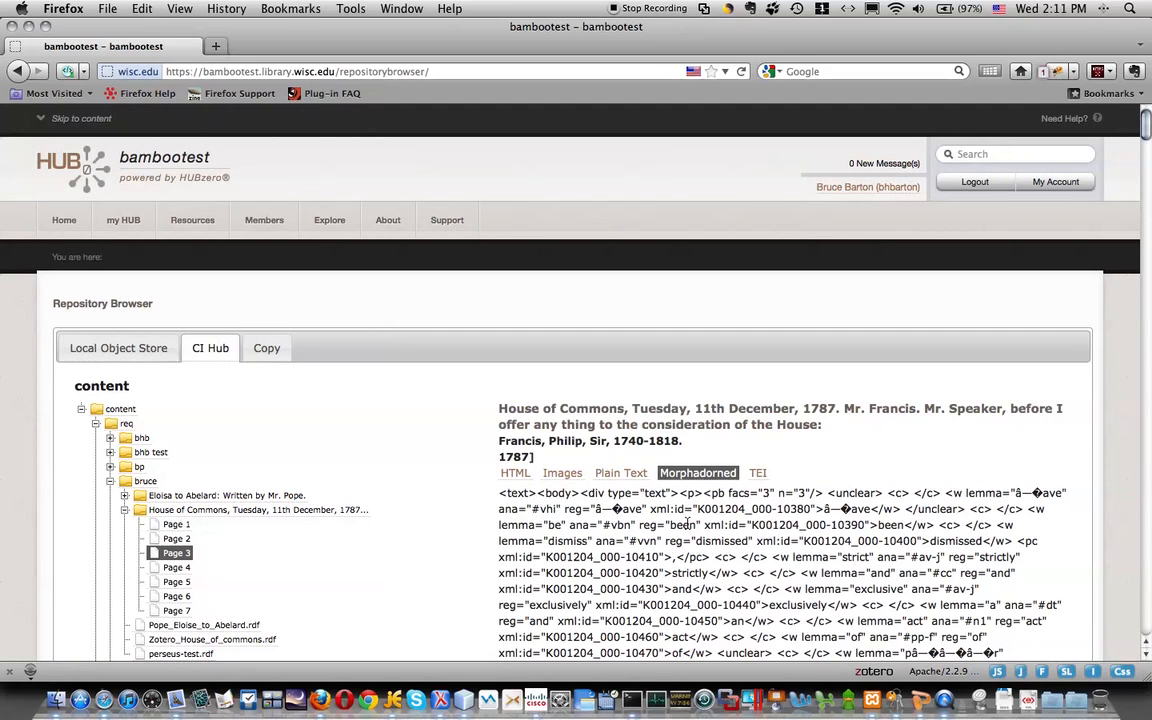
left_click(758, 474)
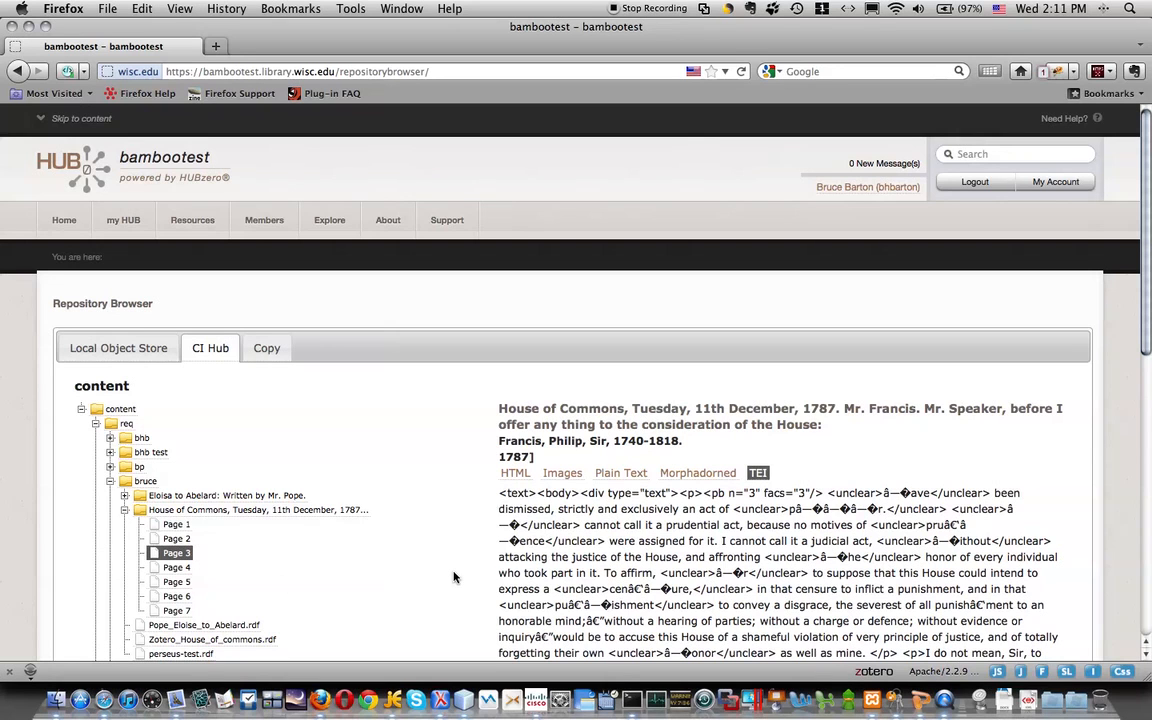
Copy the whole House of Commons document from the CI Hub into the new personal folder in the Local Object Store.
left_click(142, 514)
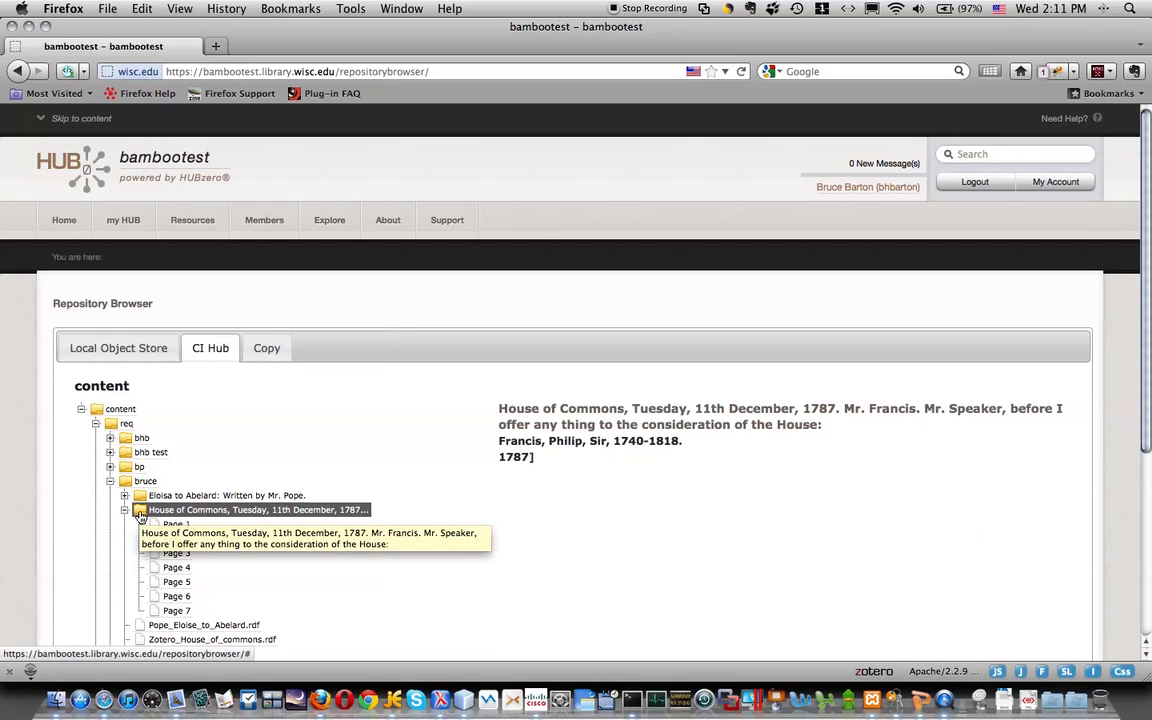
left_click(116, 348)
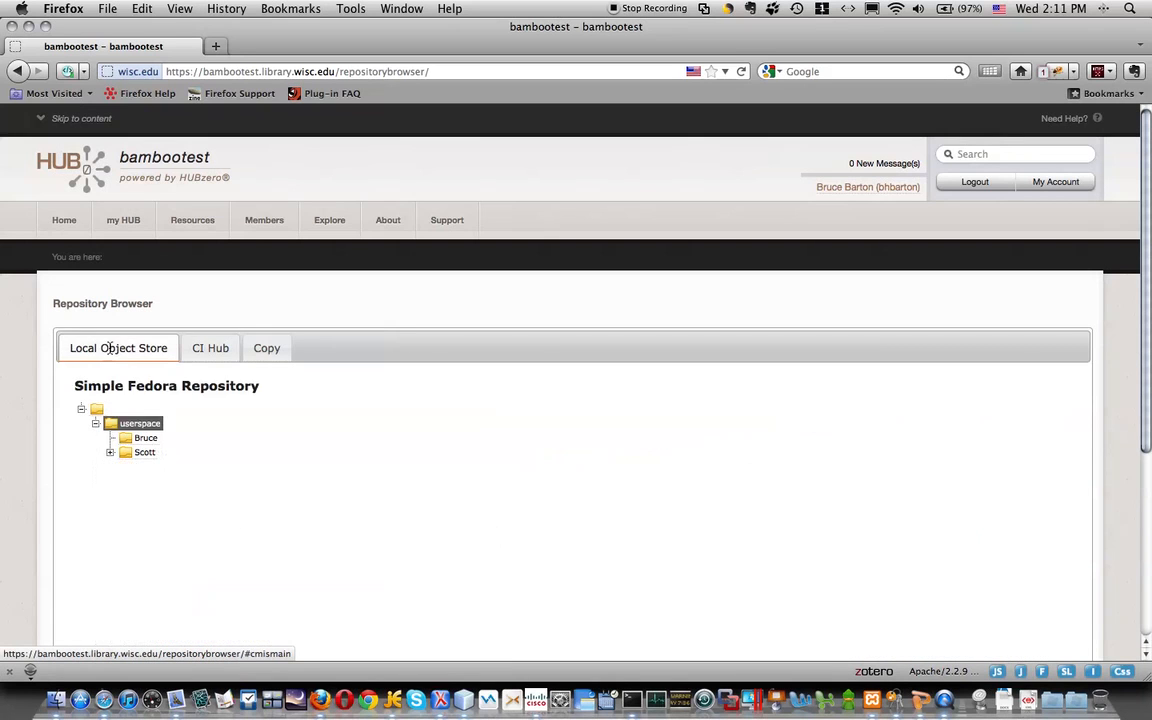
left_click(128, 440)
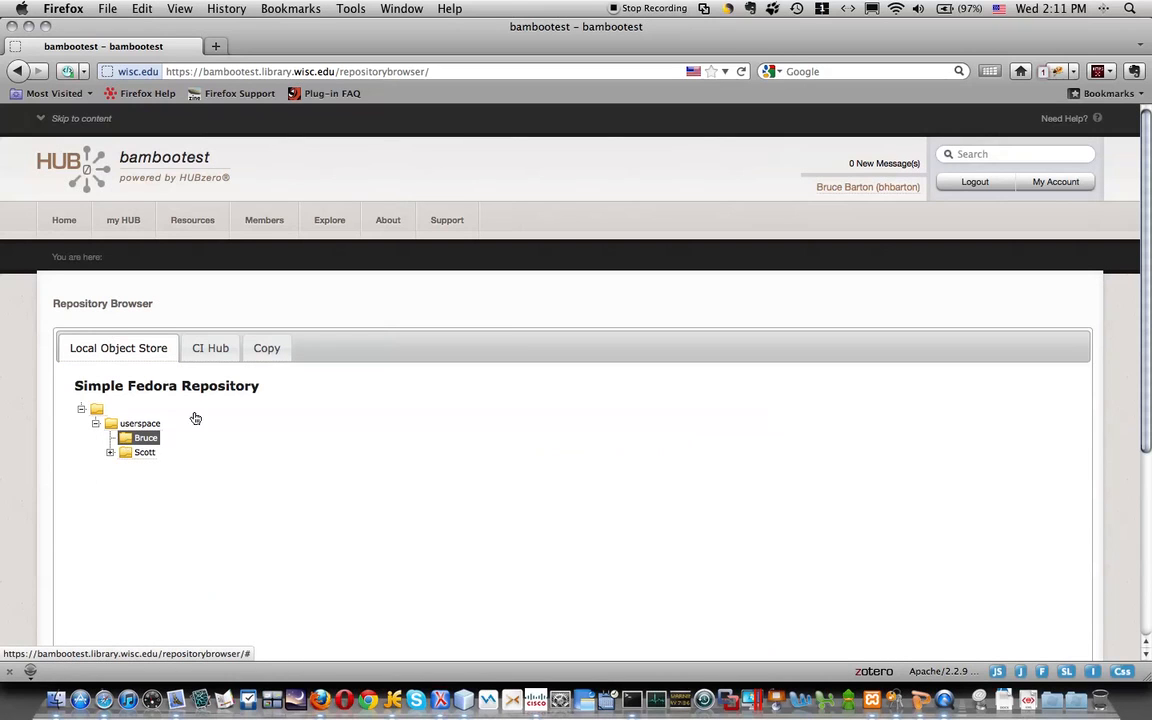
left_click(267, 349)
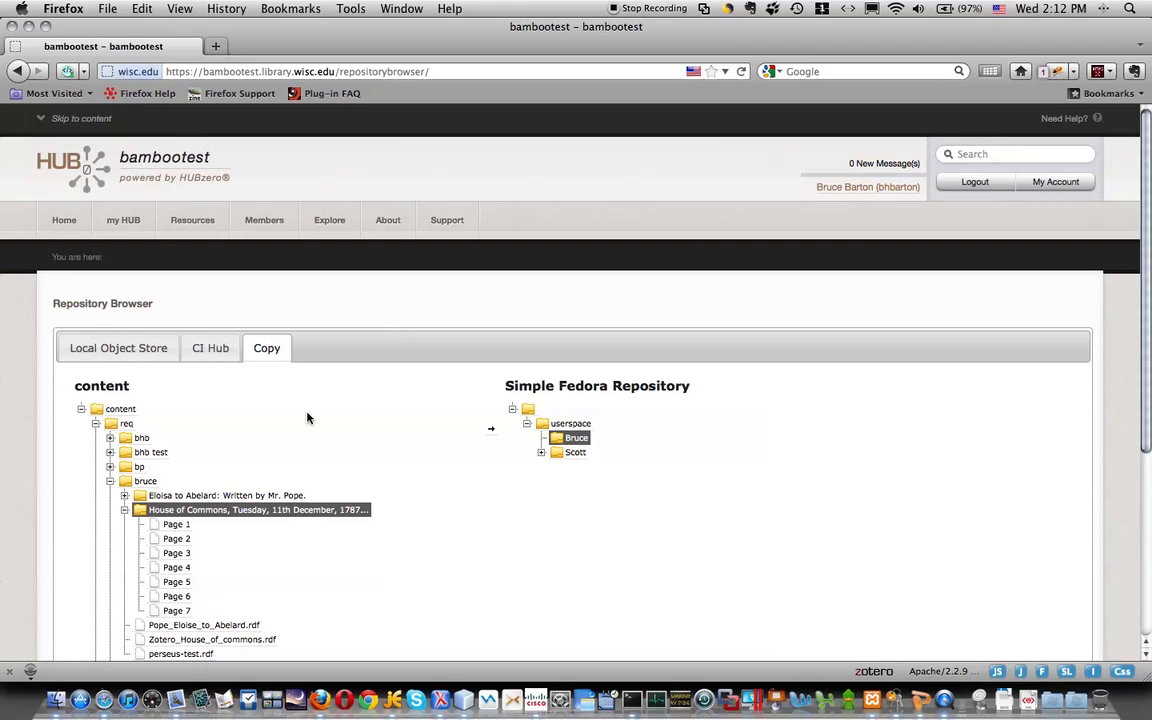
left_click(491, 433)
Expand the personal folder and the copied House of Commons document, and show the copy in the Local Object Store.
left_click(541, 440)
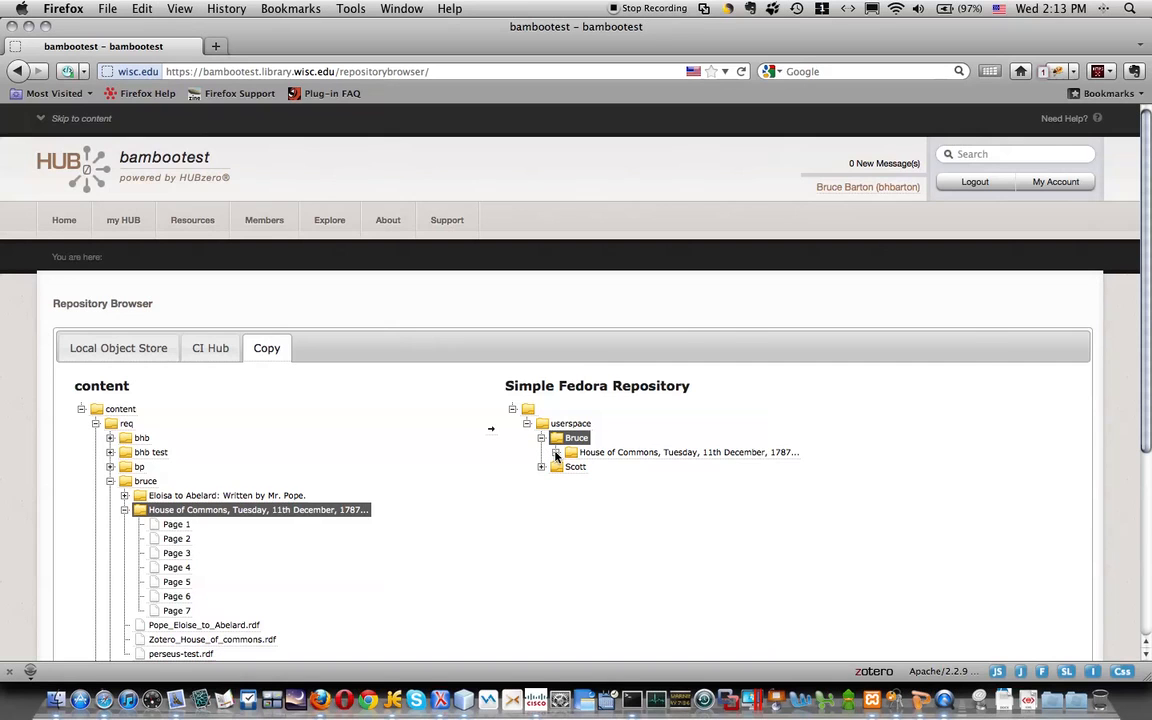
left_click(556, 453)
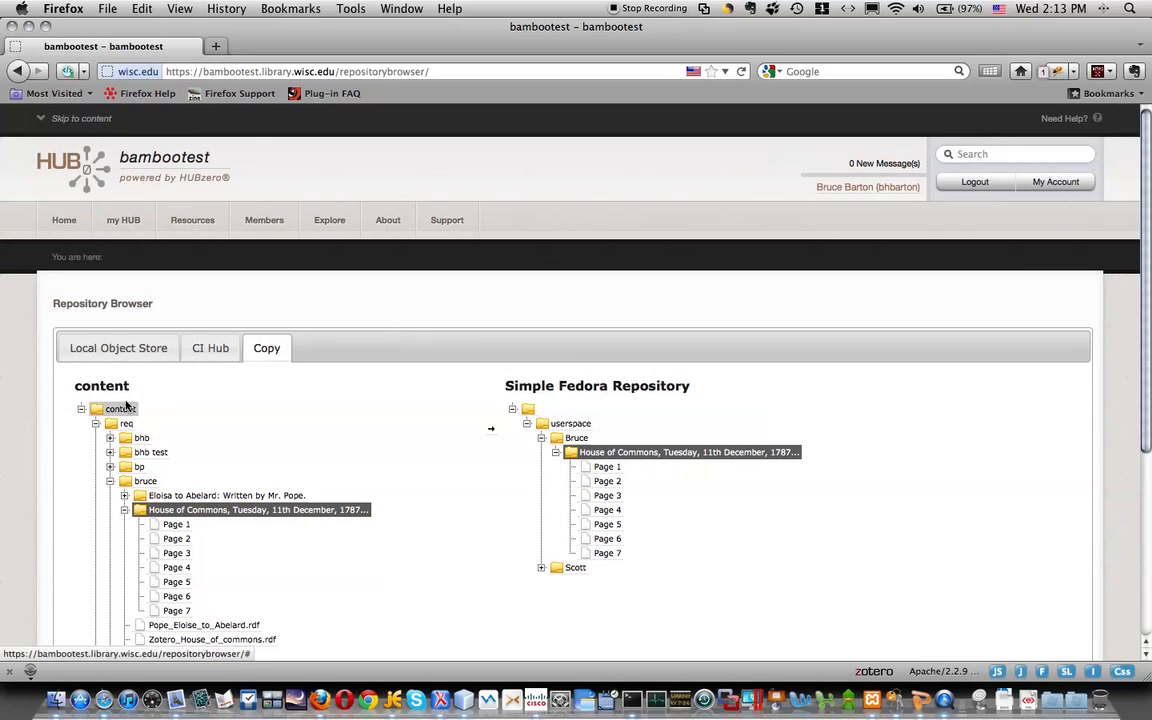
left_click(119, 349)
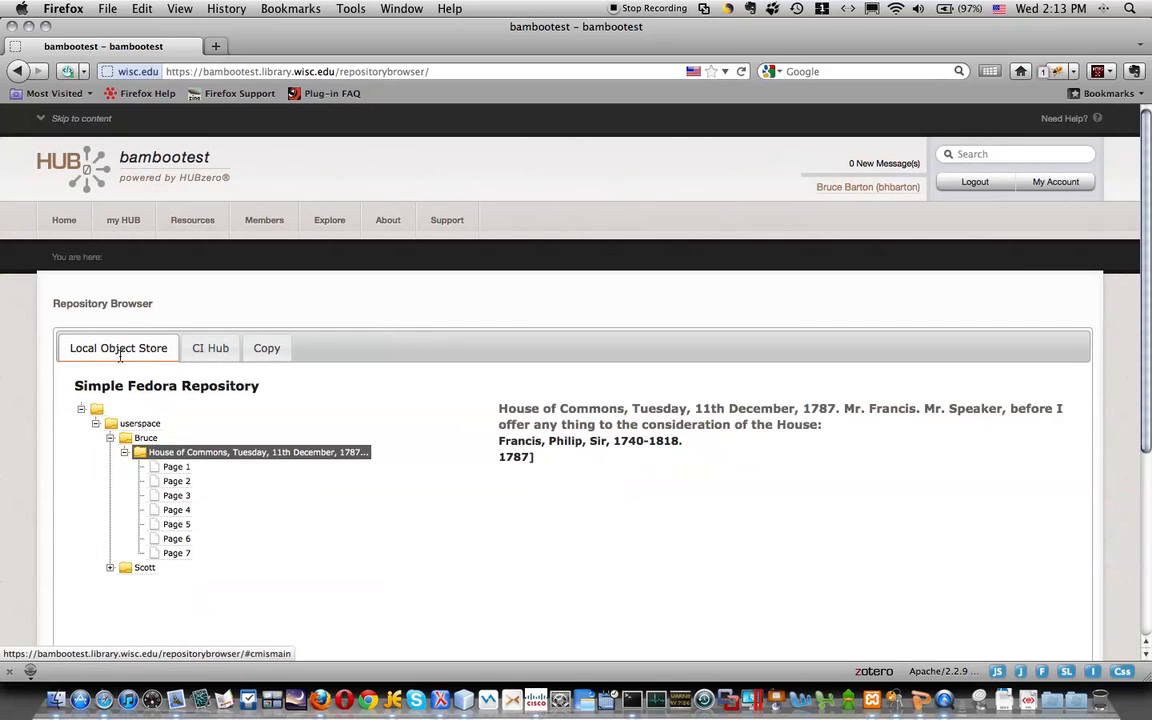
View page 3 of the local House of Commons copy as HTML, Images, Plain Text, Morphadorned and TEI.
left_click(175, 496)
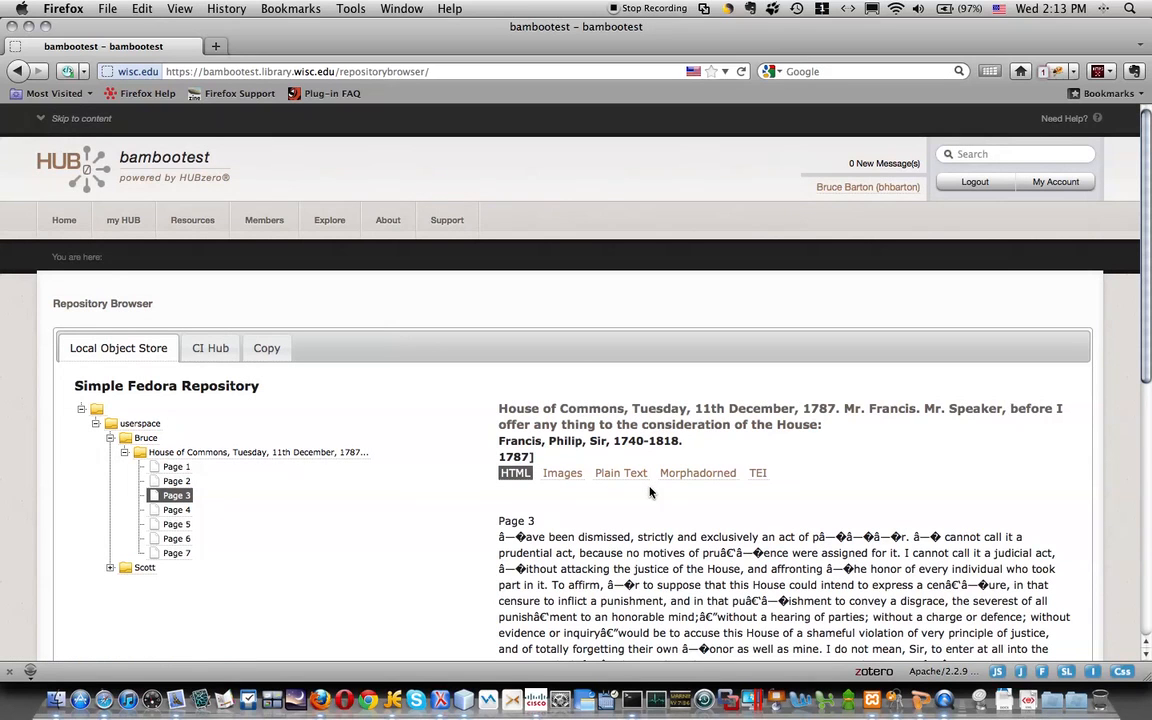
left_click(562, 474)
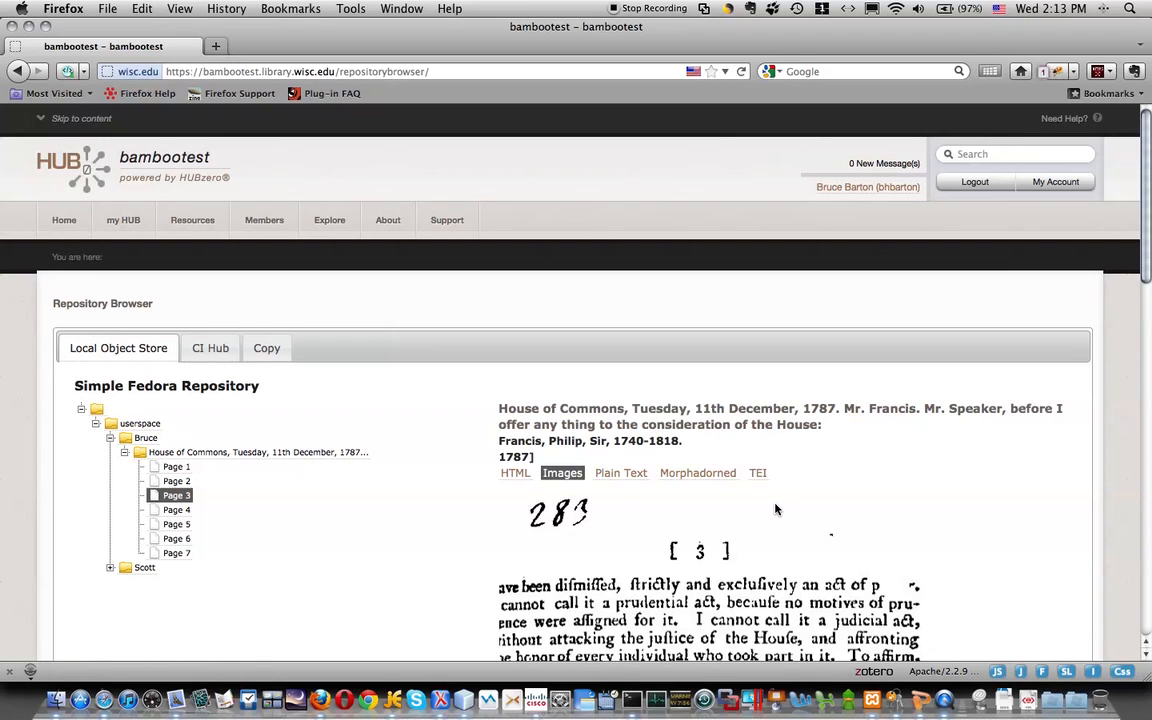
left_click(621, 474)
left_click(674, 478)
left_click(753, 474)
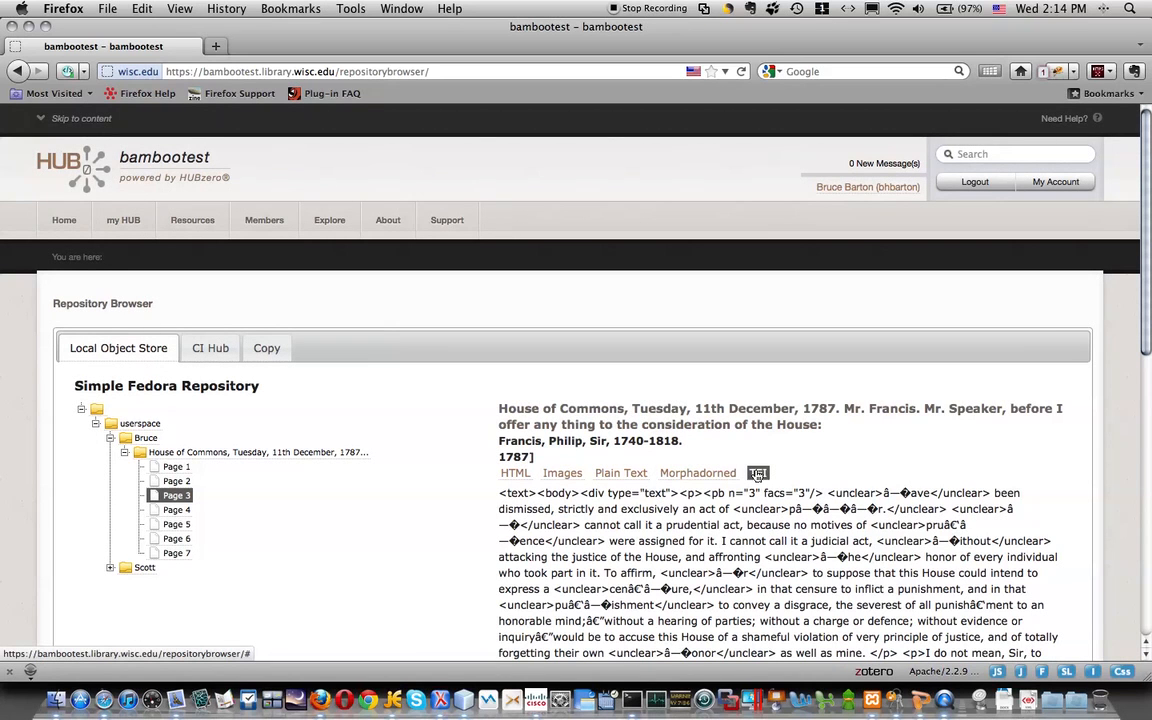